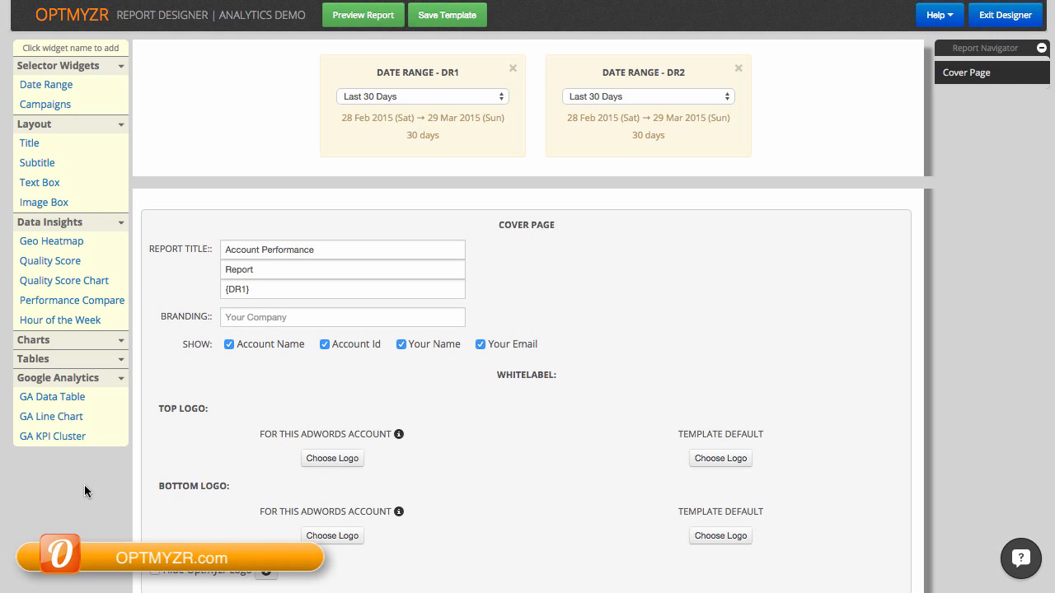
Step: Add a GA Data Table widget to the report and preview its real-time data
click(79, 399)
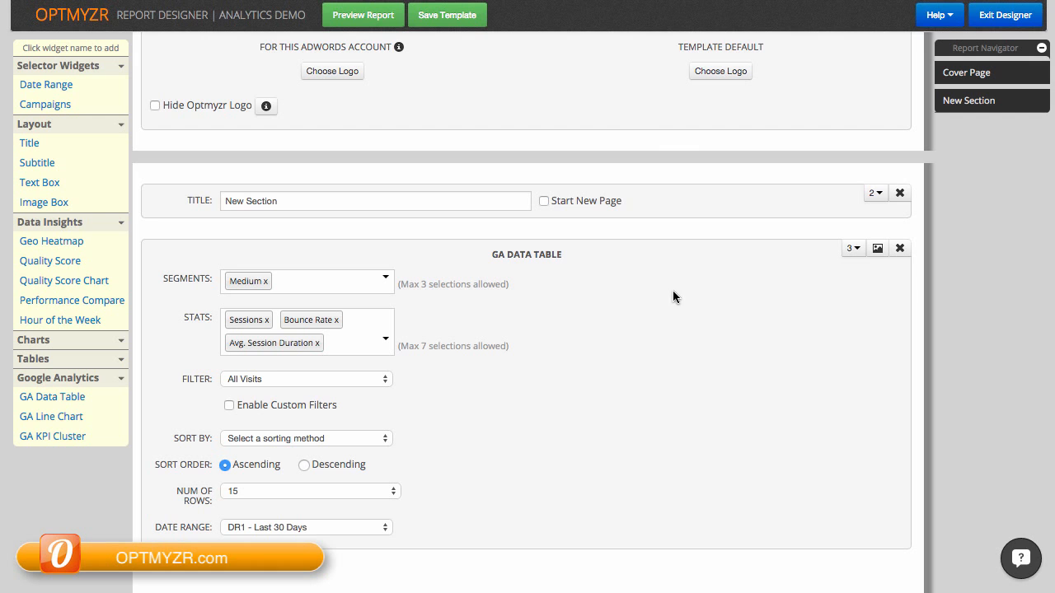
click(878, 250)
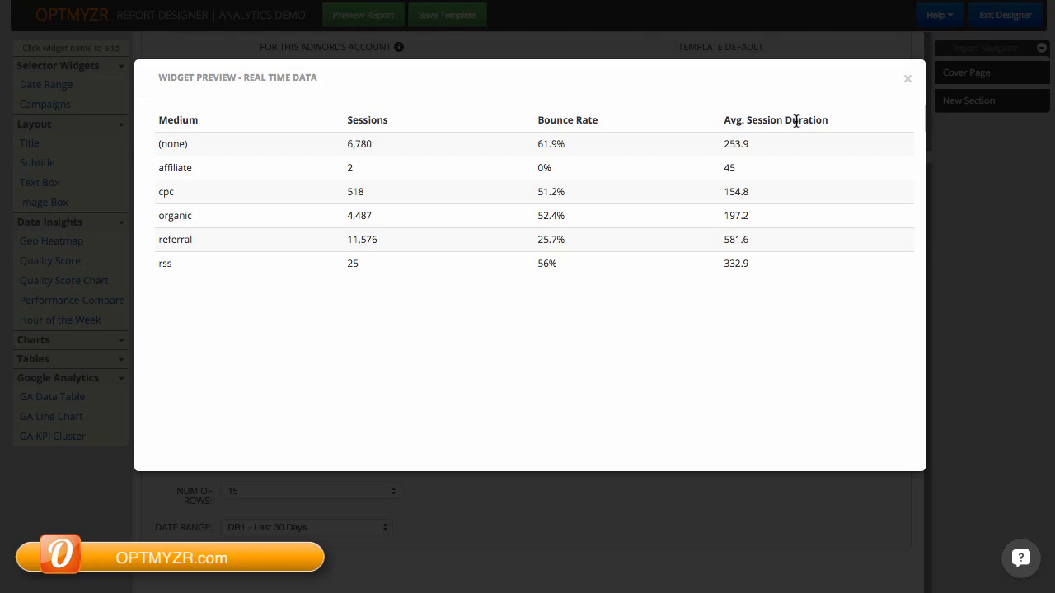
click(907, 79)
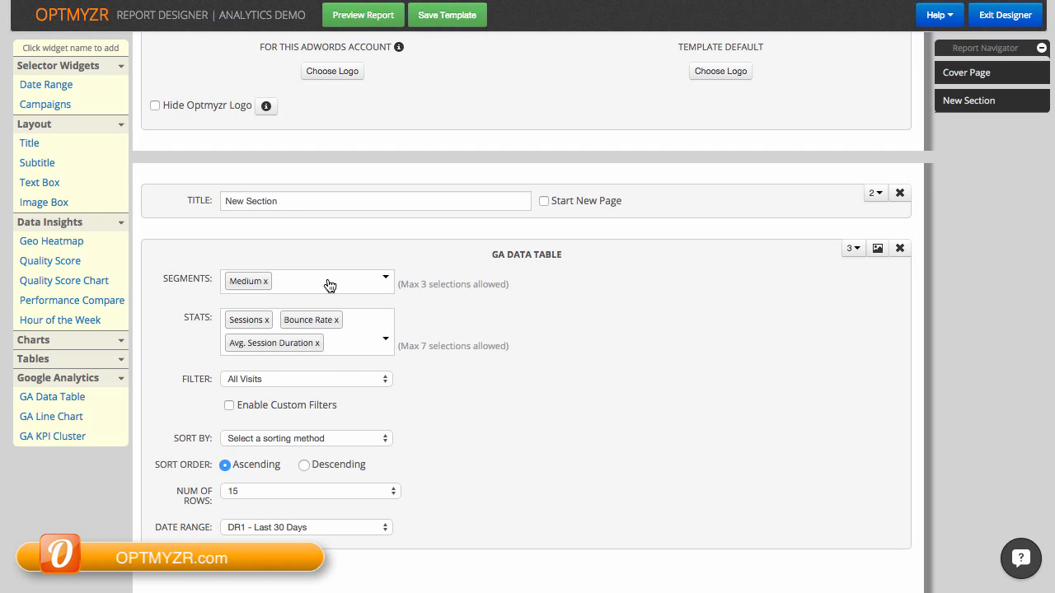
Step: Add Source to the GA data table's segments alongside Medium
click(329, 285)
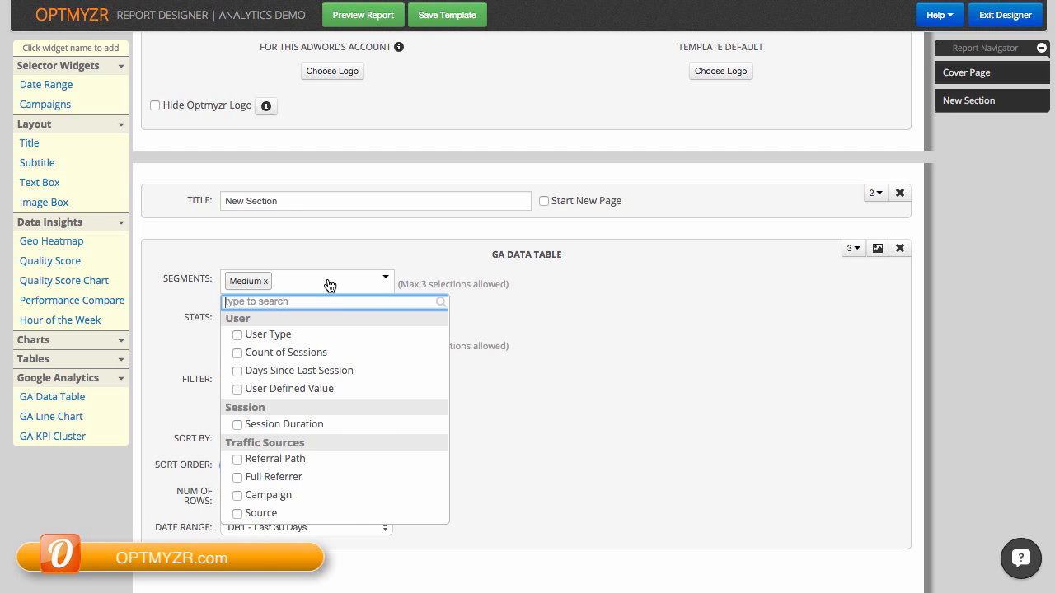
text(sou)
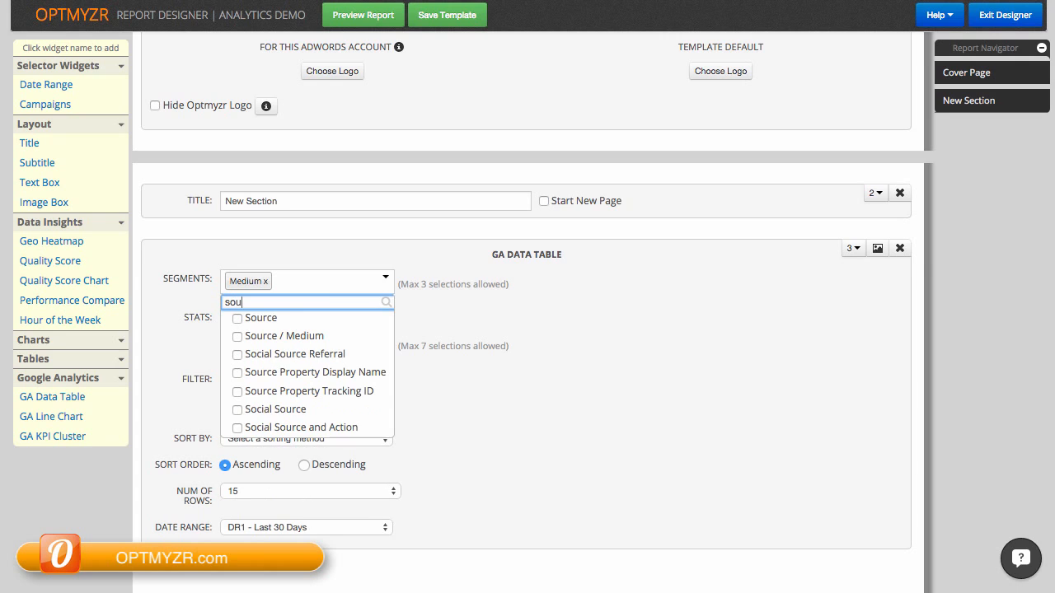
click(239, 319)
click(420, 320)
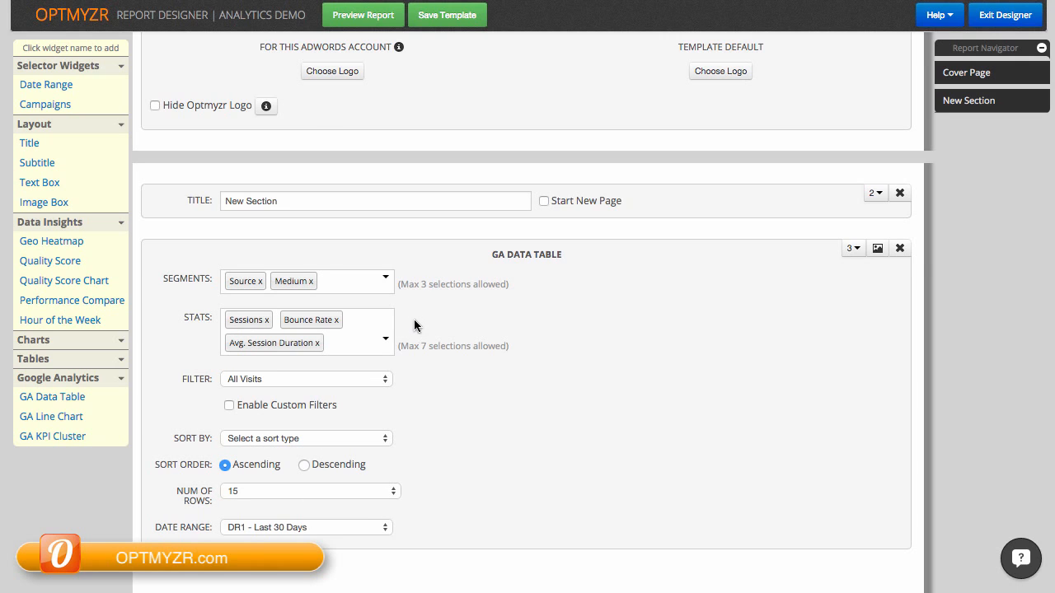
Step: Add Session Duration to the GA data table's stats
click(339, 349)
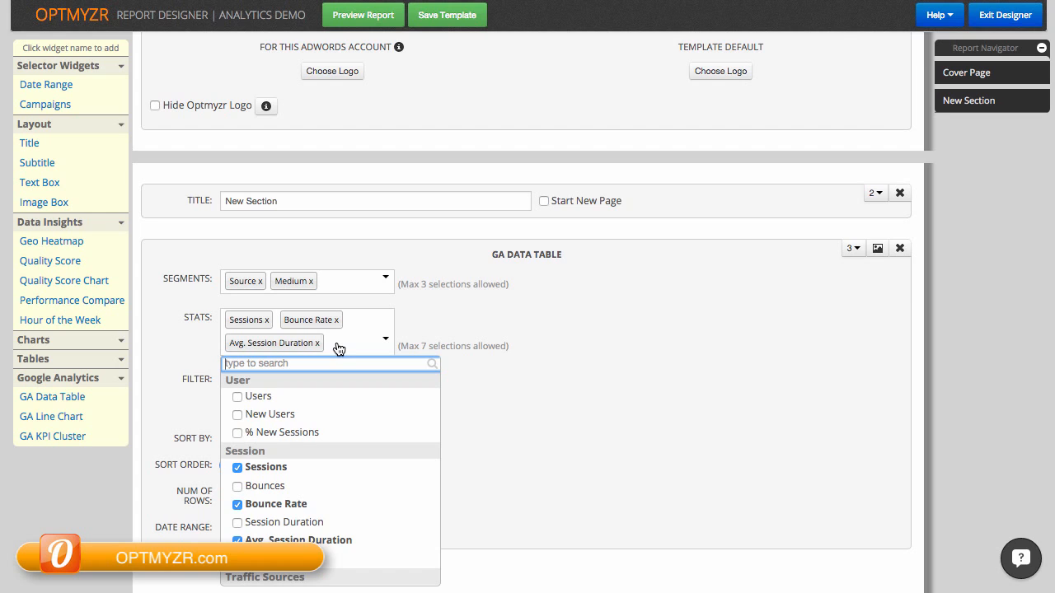
text(ses)
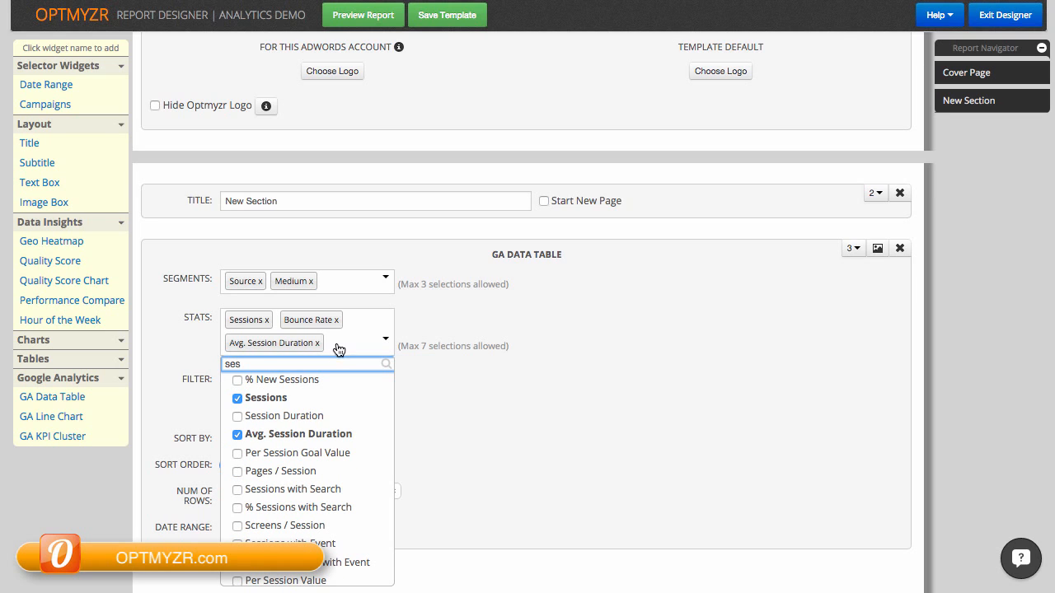
click(239, 417)
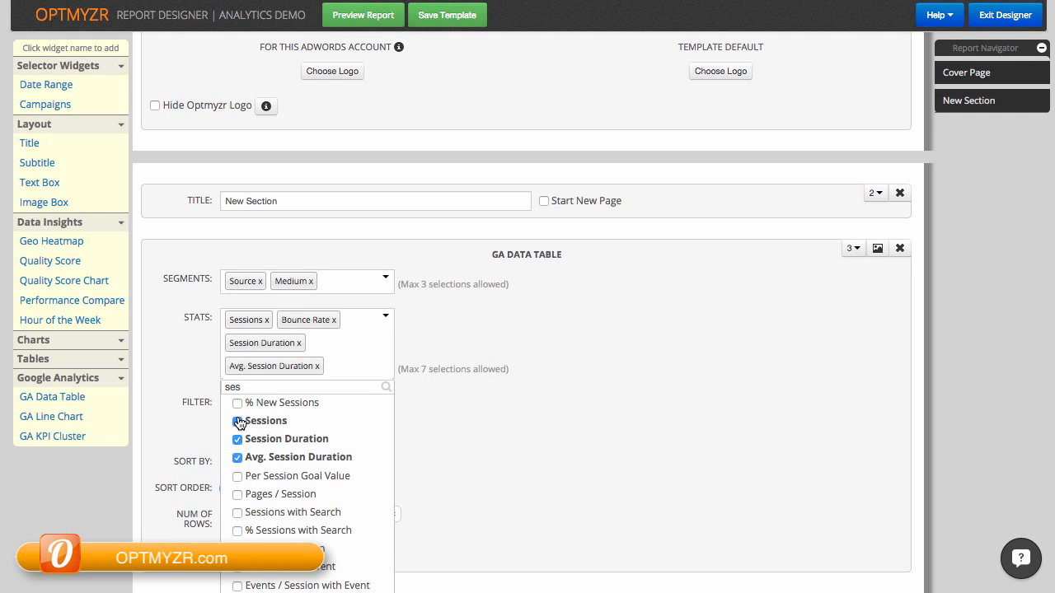
click(439, 421)
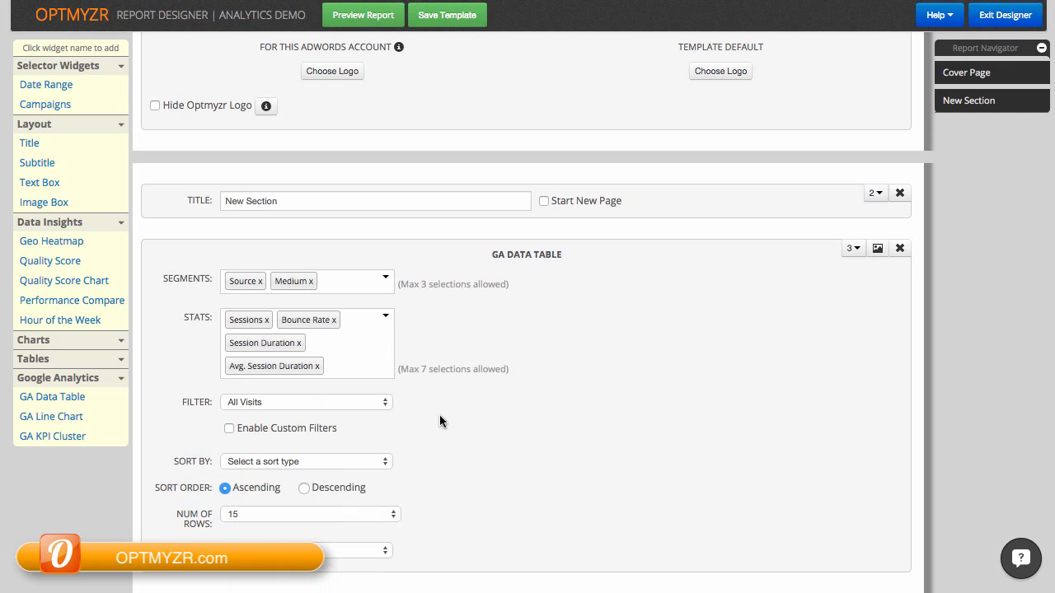
Step: Review the GA data table's preset filter options and preview the table with its current segments and stats
click(384, 402)
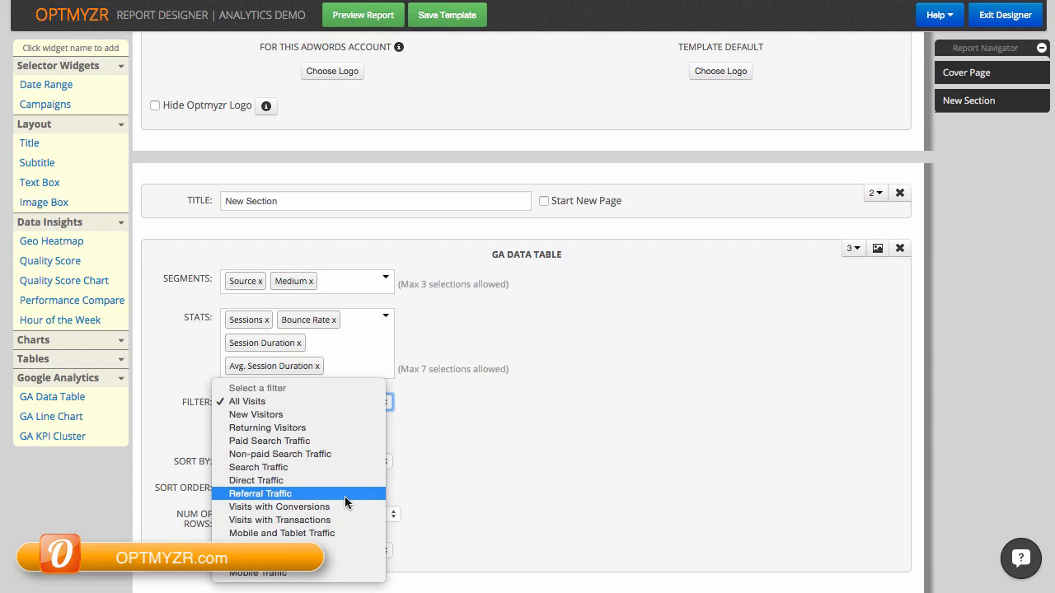
click(396, 455)
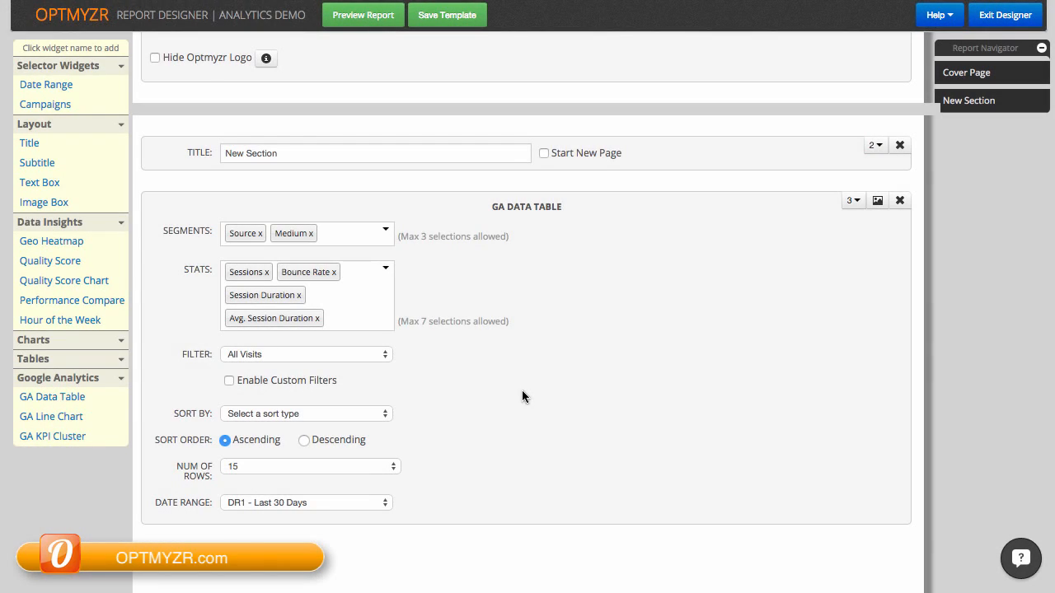
click(876, 203)
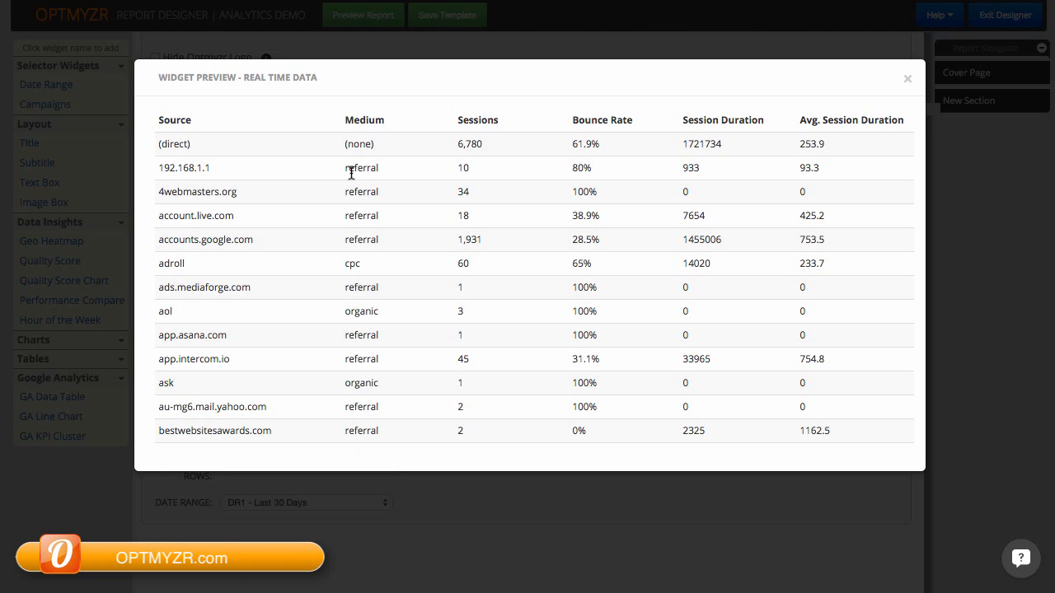
click(906, 79)
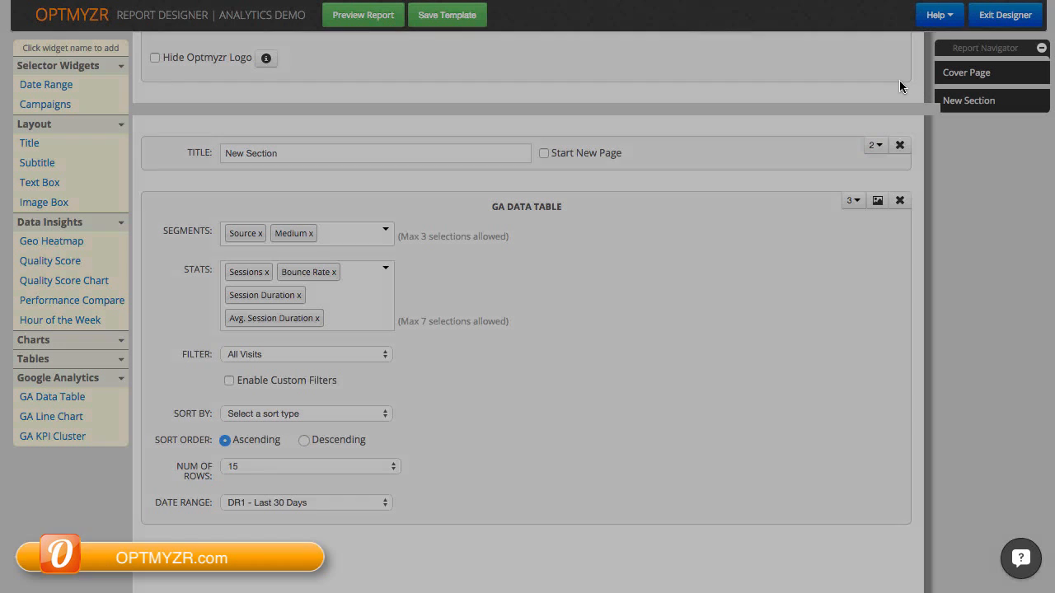
Step: Enable custom filters on the GA data table, enter ga:medium==referral as the filter value, and preview the table
click(230, 381)
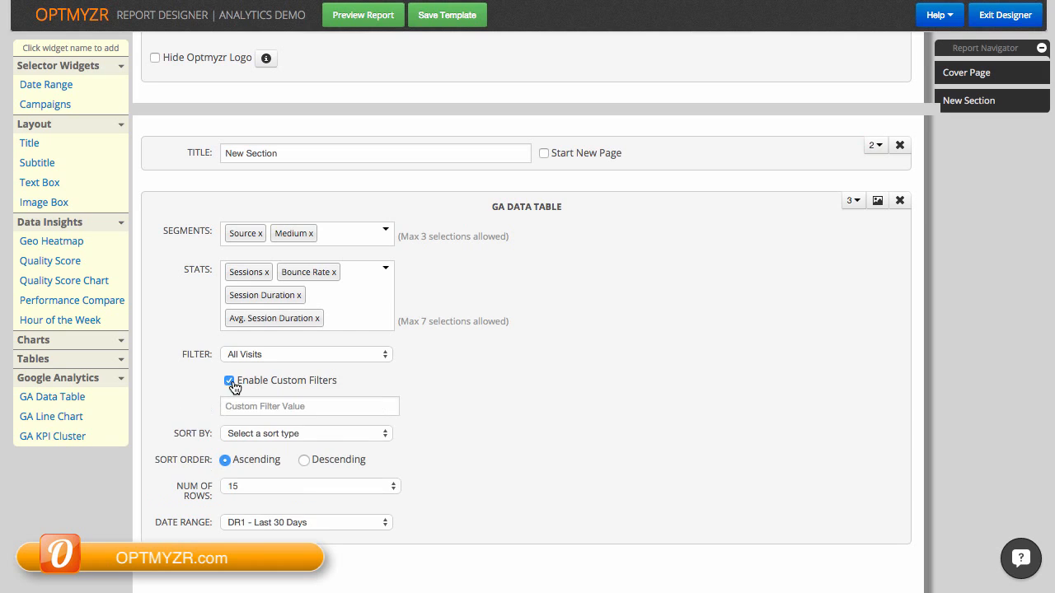
click(245, 406)
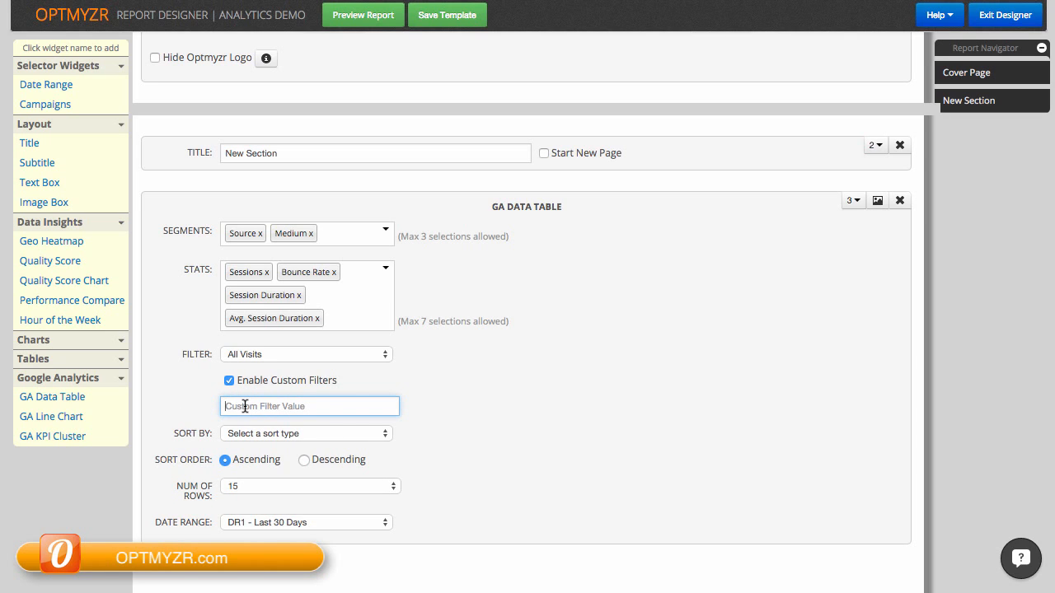
text(ga:medium==referral)
click(483, 429)
click(878, 201)
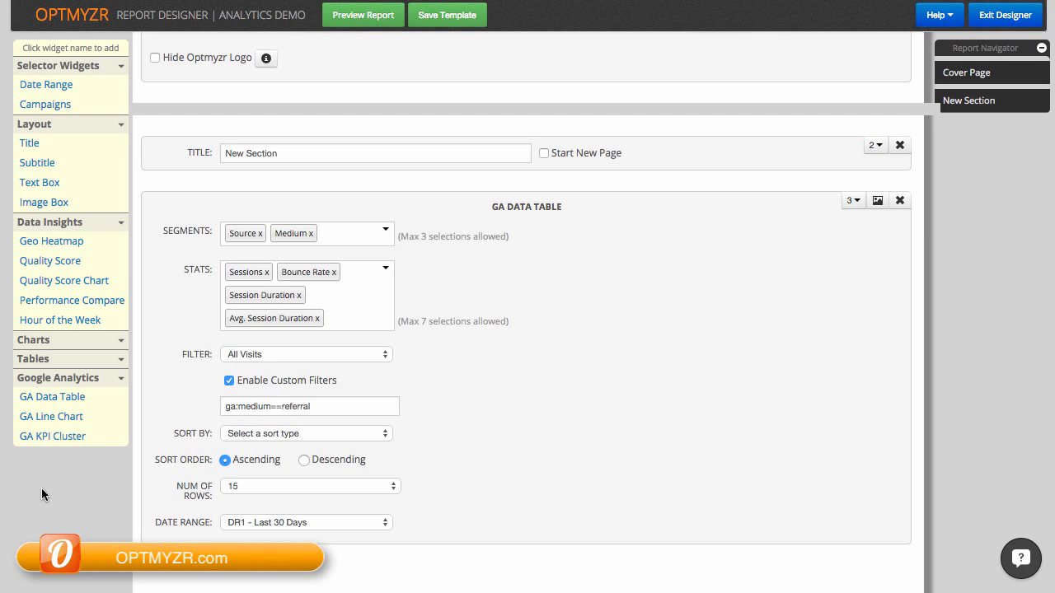
Step: Add a GA Line Chart widget to the report and preview its chart
click(52, 420)
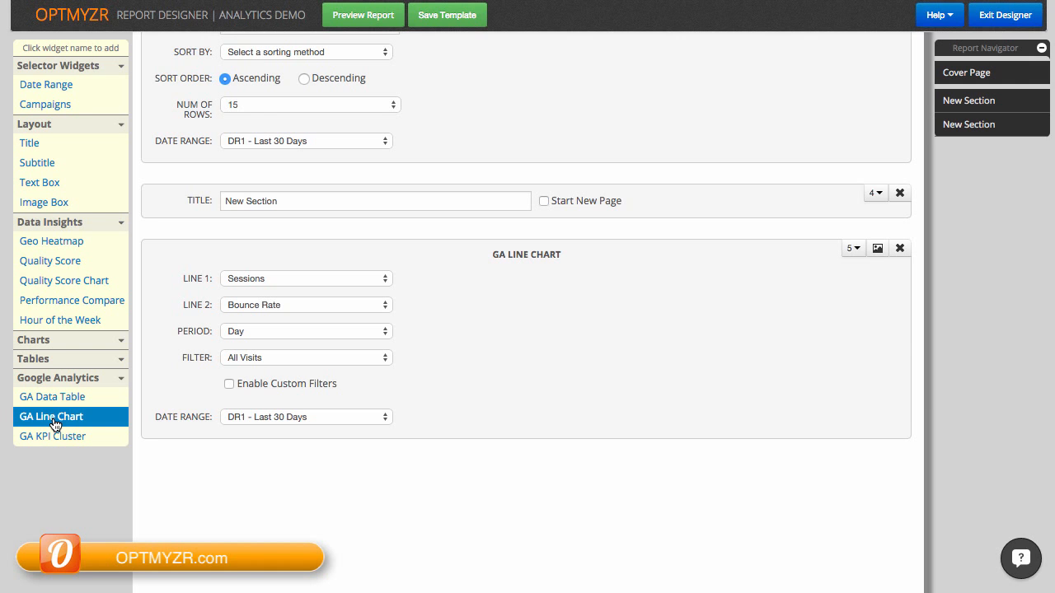
click(875, 250)
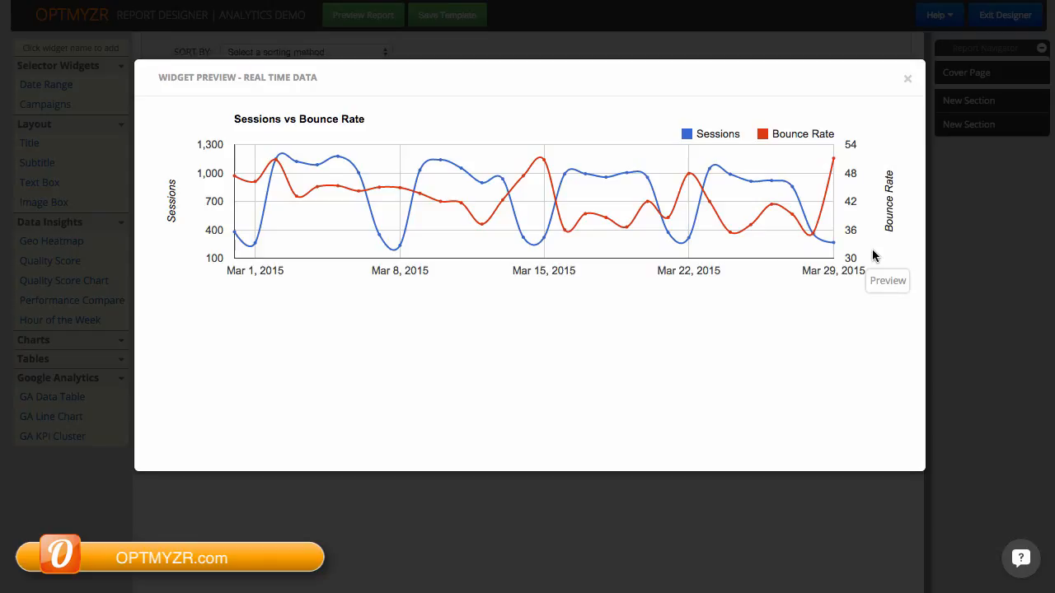
click(907, 80)
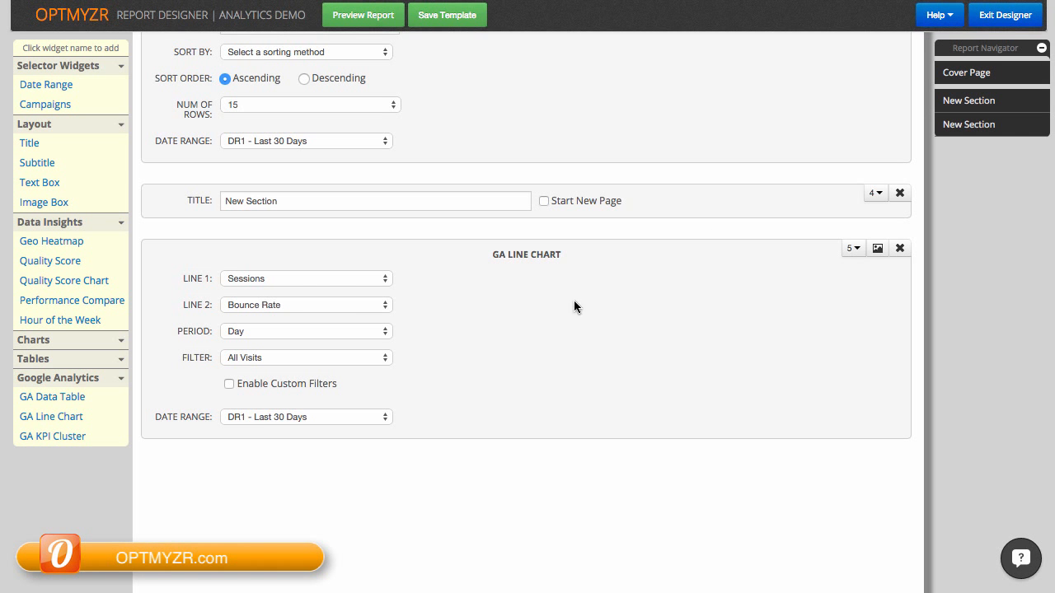
Step: Keep Sessions as the line chart's first line and All Visits as its filter, and set its period to Week
click(319, 280)
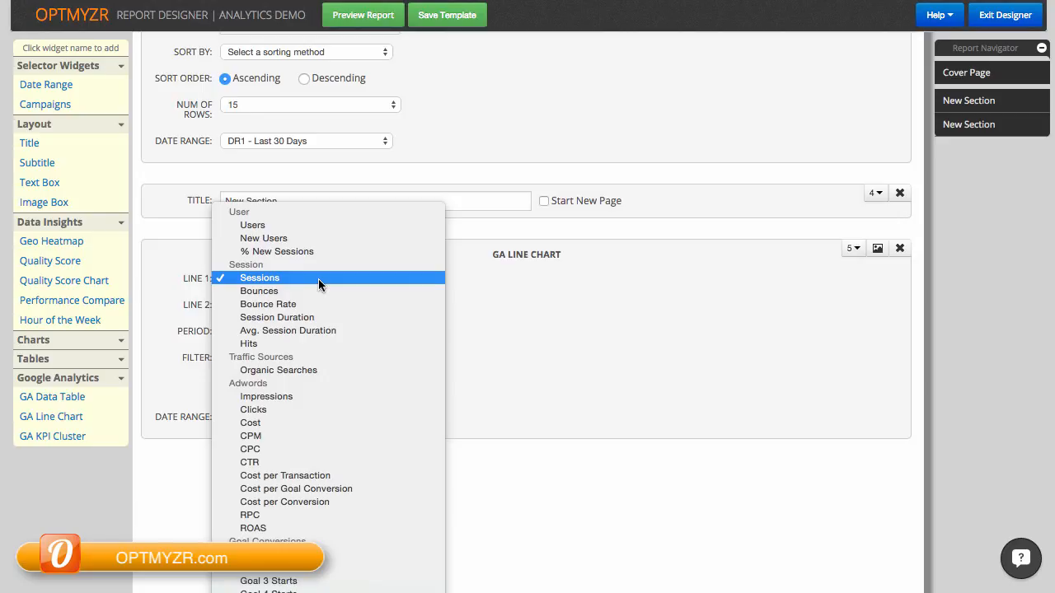
click(318, 279)
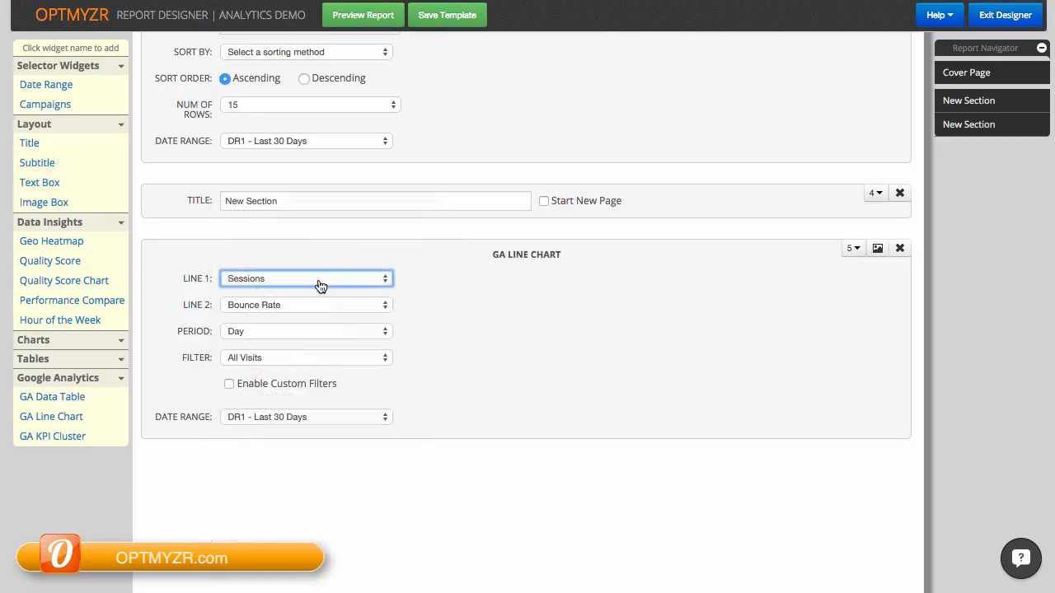
click(294, 332)
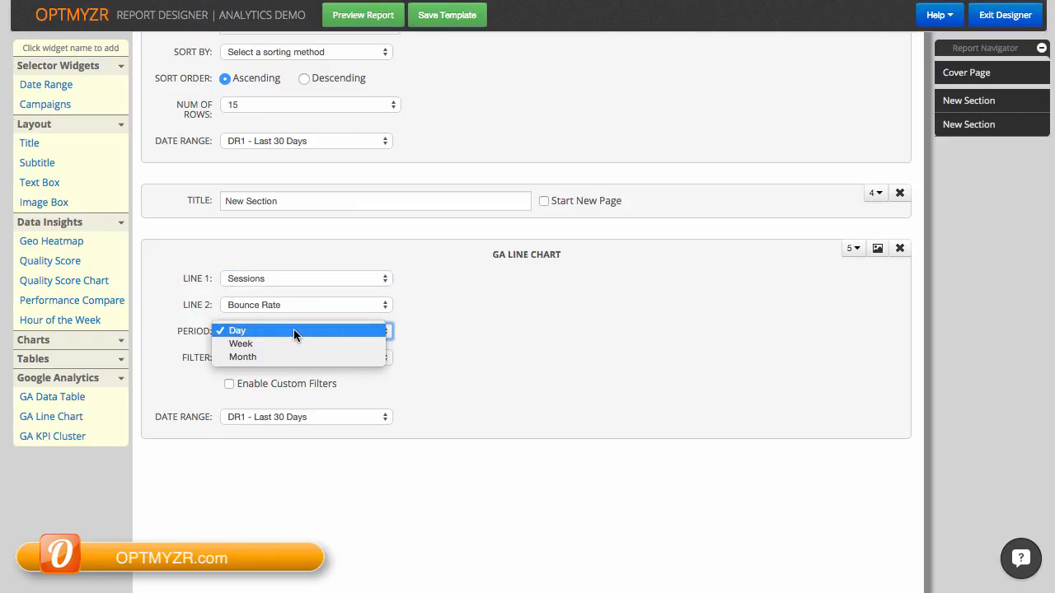
click(244, 345)
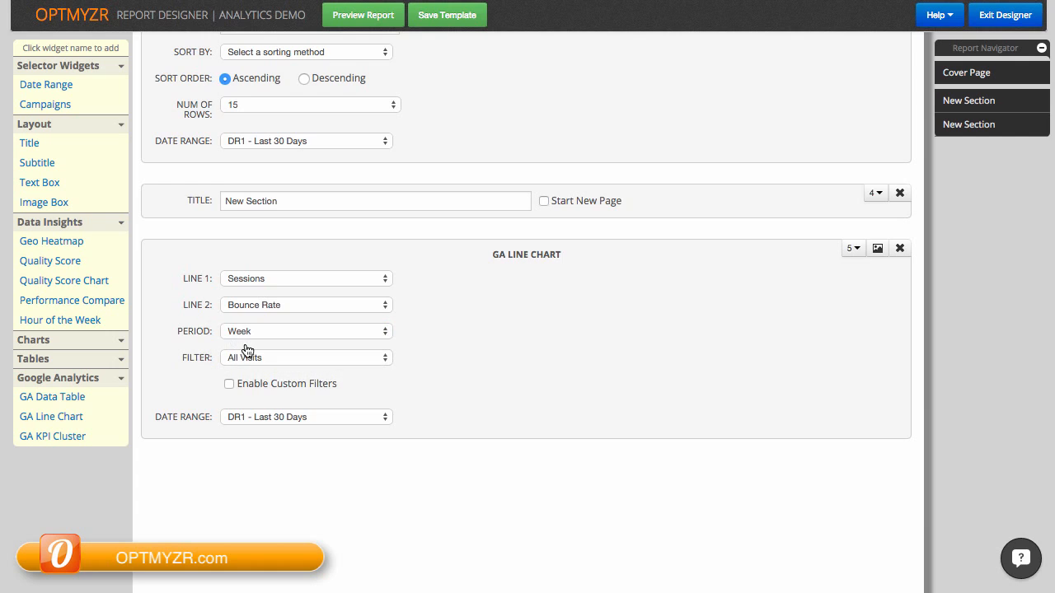
click(302, 357)
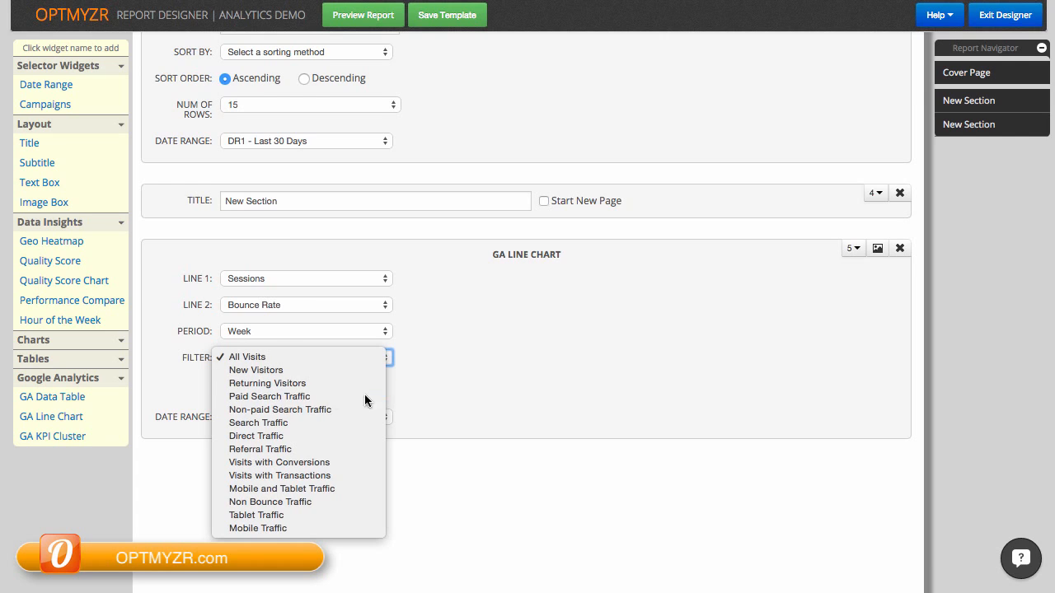
click(430, 398)
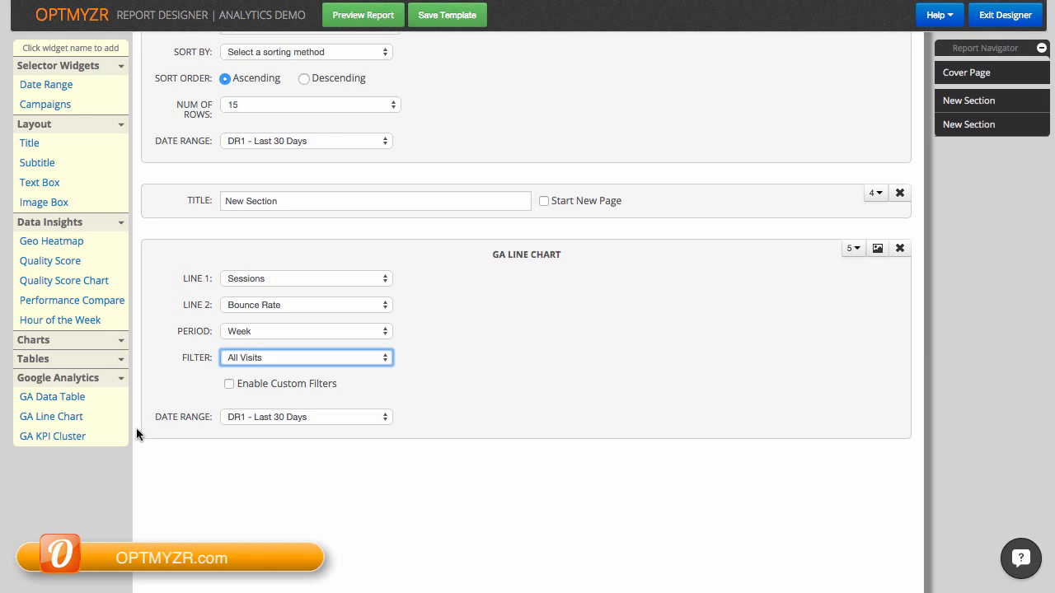
Step: Add a GA KPI Cluster widget to the report and preview its figures
click(76, 439)
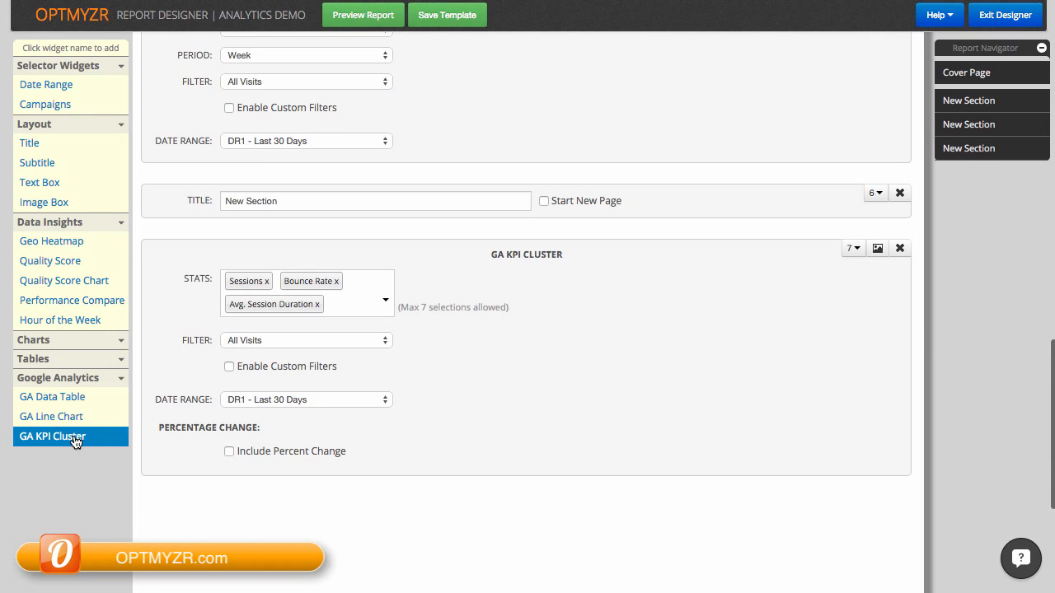
click(878, 249)
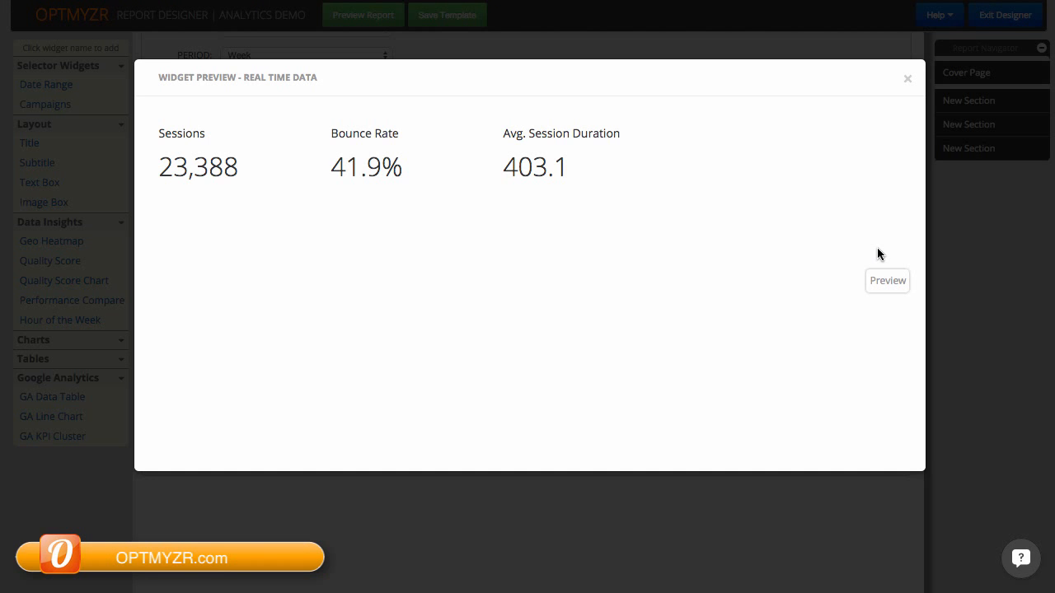
click(909, 82)
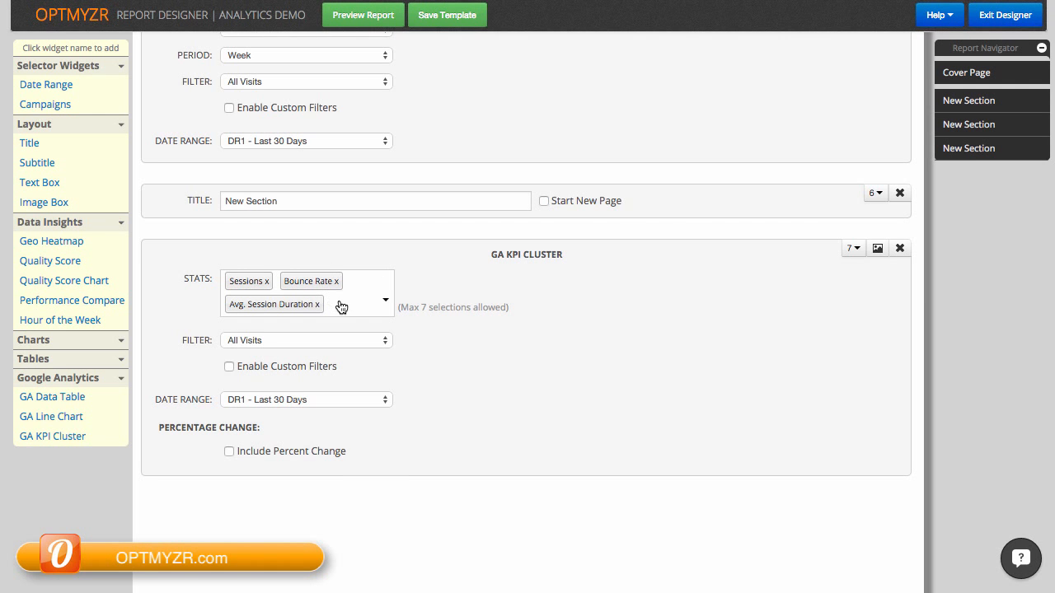
Step: Add Users and Session Duration to the GA KPI cluster's stats
click(341, 307)
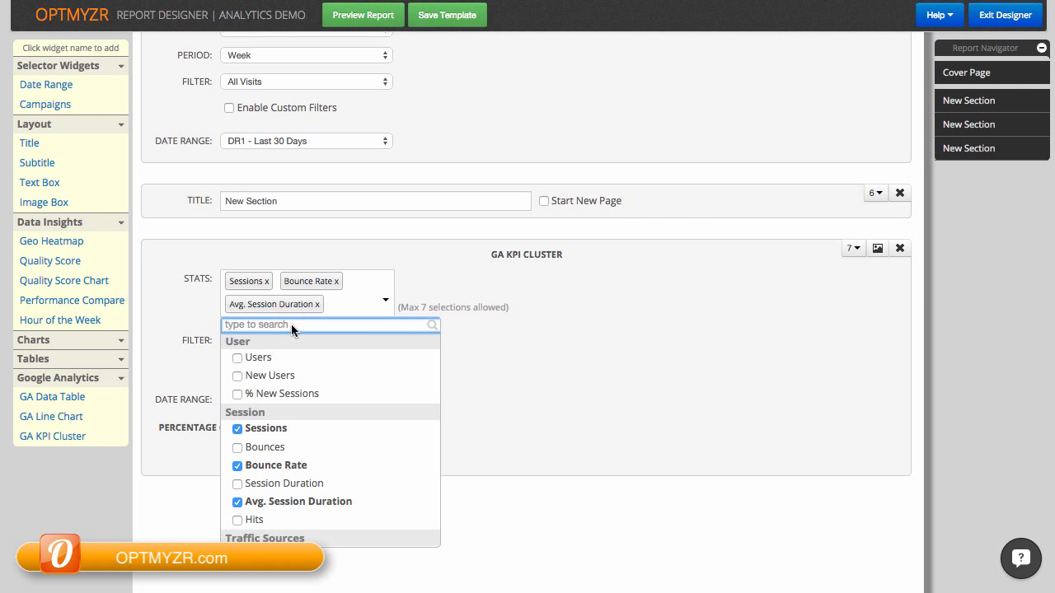
click(247, 357)
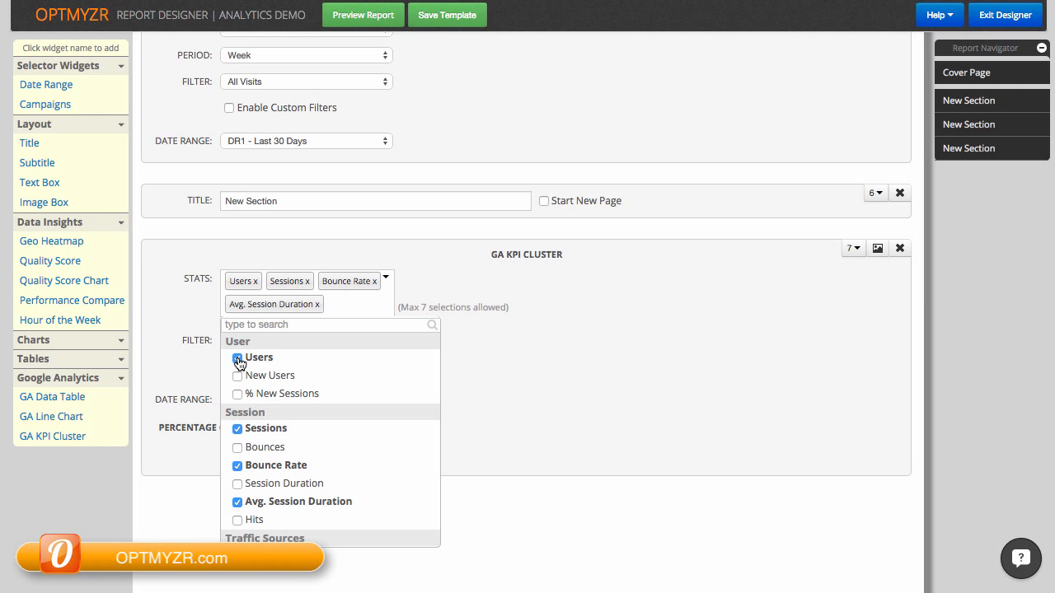
click(341, 309)
click(342, 310)
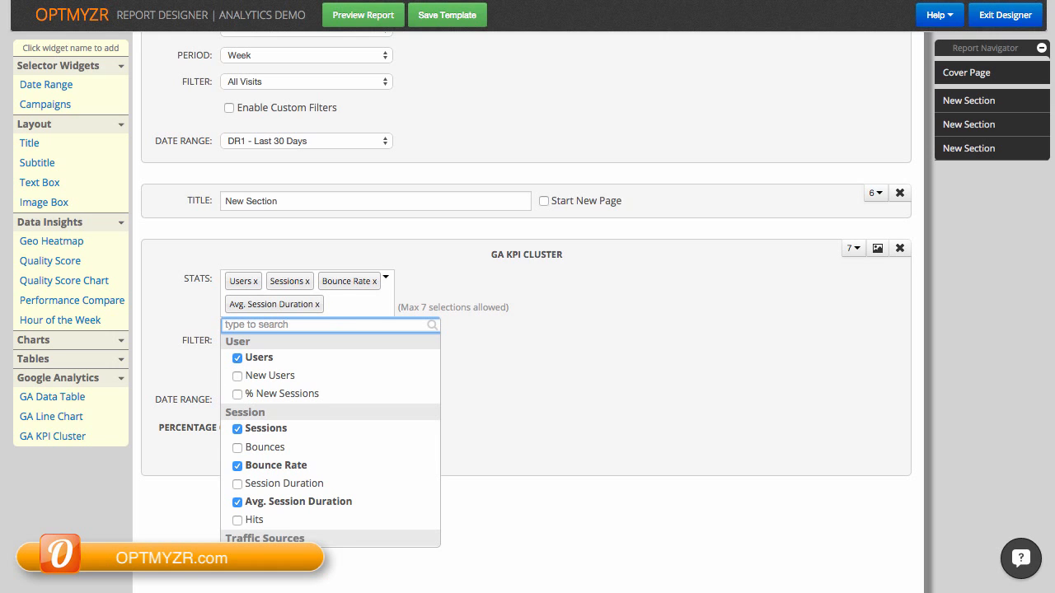
text(ses)
click(247, 377)
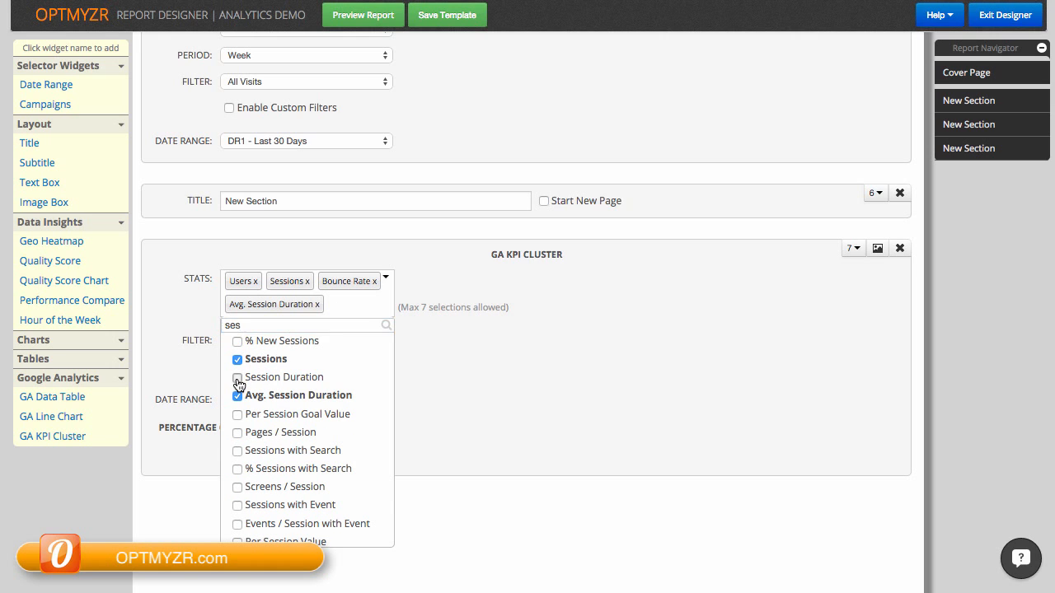
Step: Keep All Visits as the GA KPI cluster's filter and preview the widget's figures
click(491, 395)
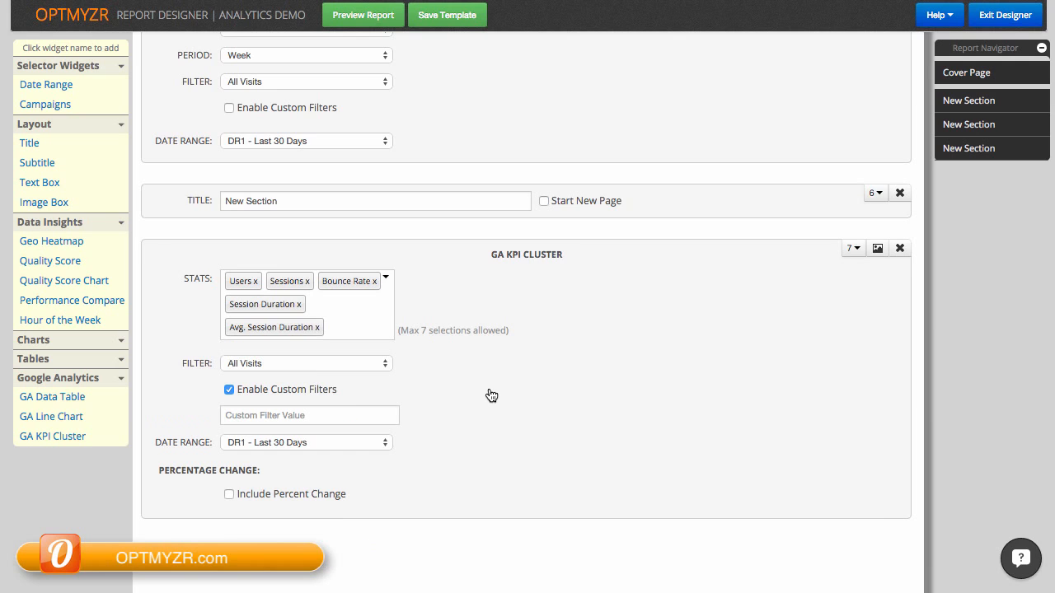
click(329, 365)
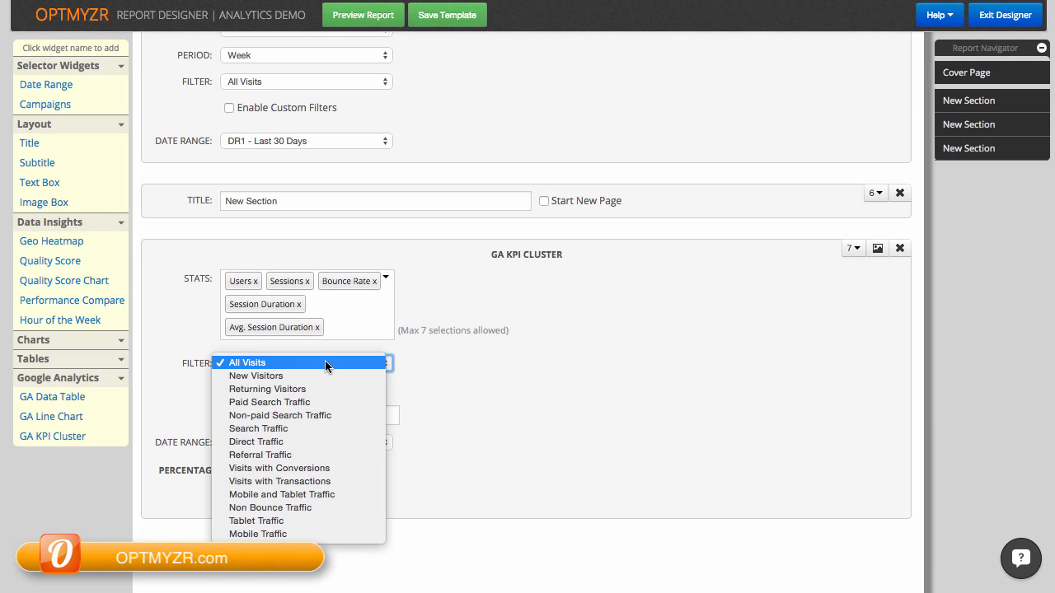
click(324, 361)
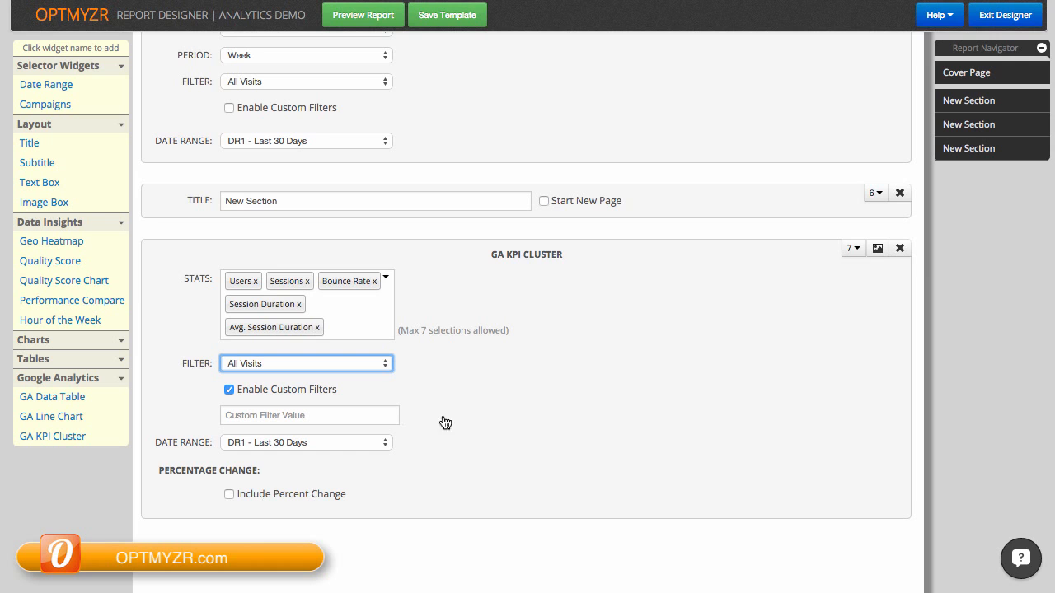
click(877, 249)
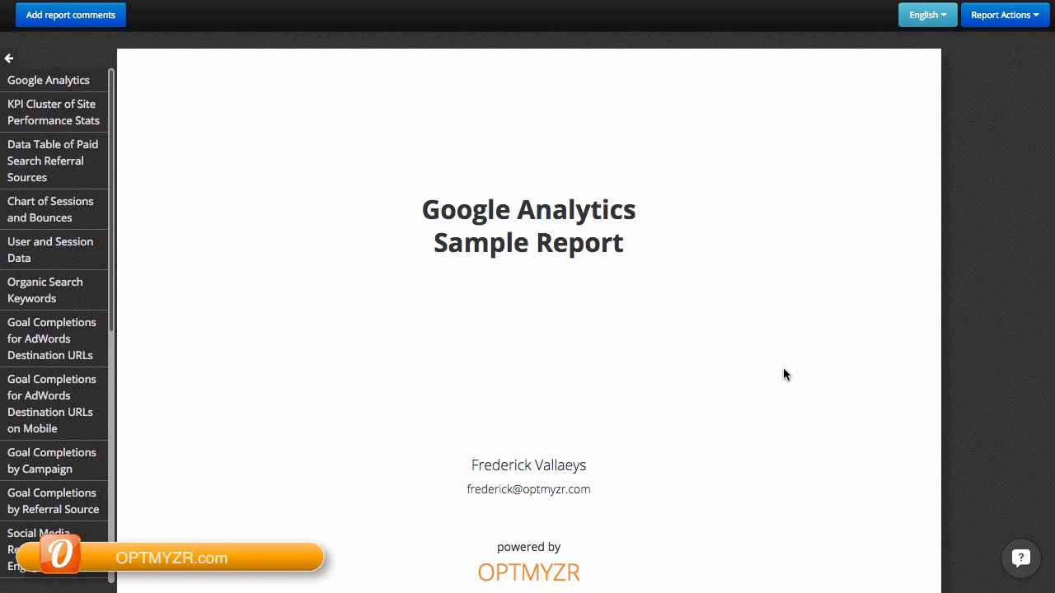
Step: Examine the Google Analytics sample report from its cover page through the KPI cluster, paid search table, sessions chart and user data sections
scroll(783, 374, down, 3)
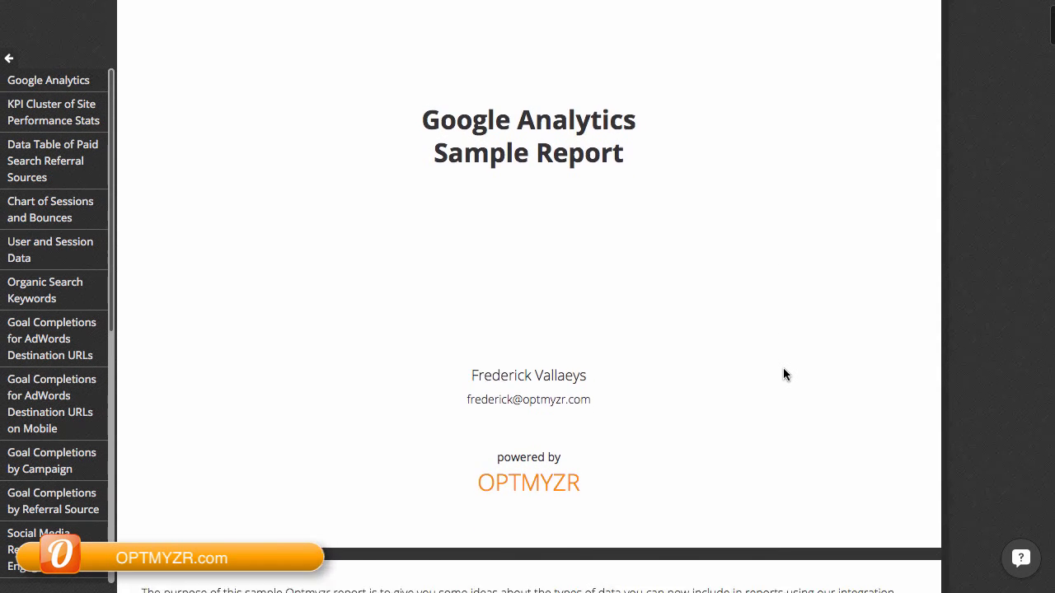
scroll(783, 374, down, 2)
scroll(783, 374, down, 3)
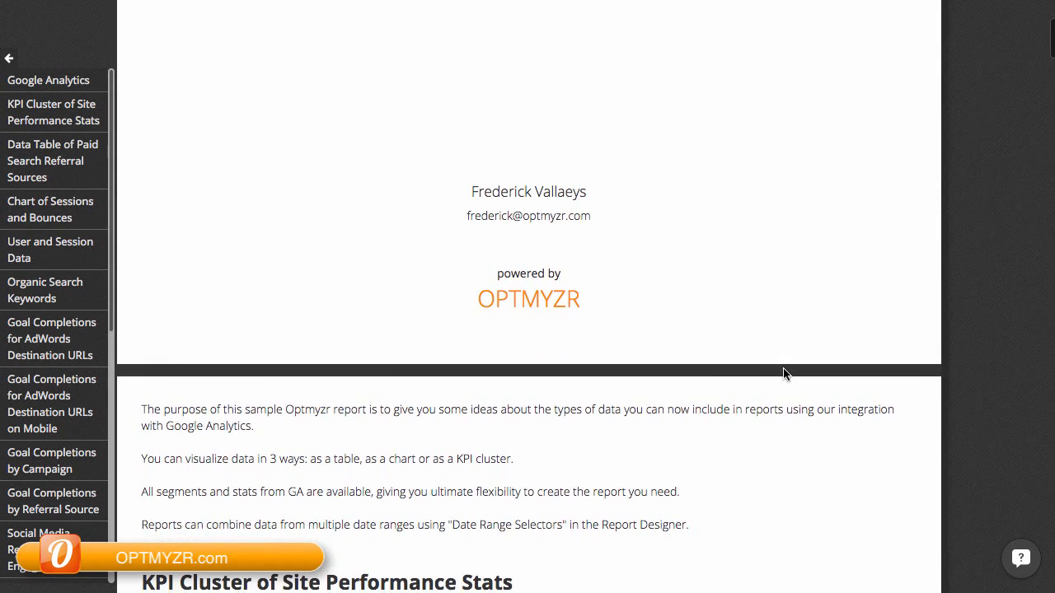
scroll(784, 374, down, 4)
scroll(784, 374, down, 4)
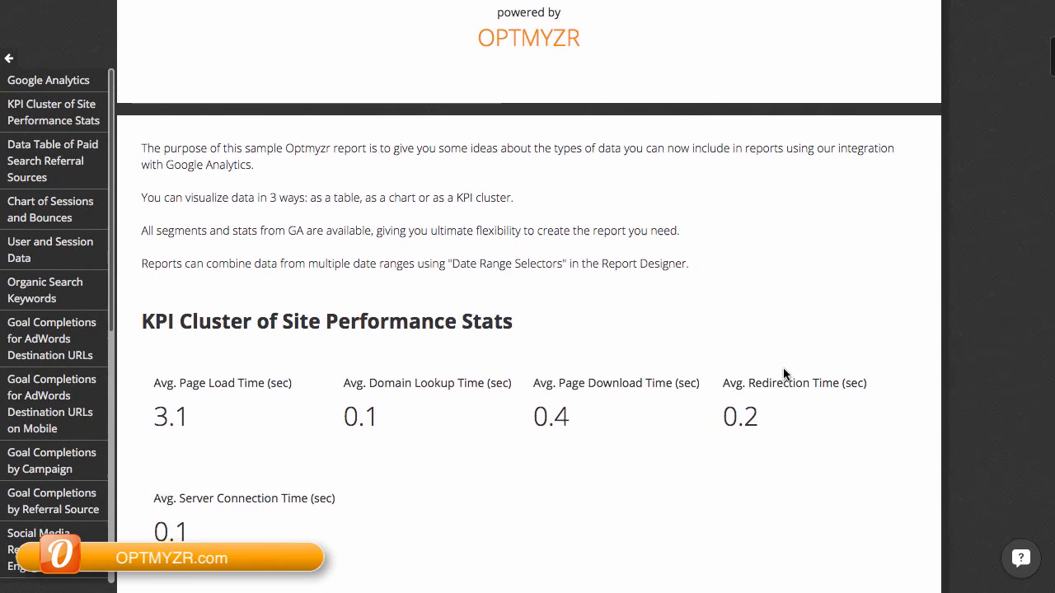
scroll(783, 374, down, 4)
scroll(784, 374, down, 3)
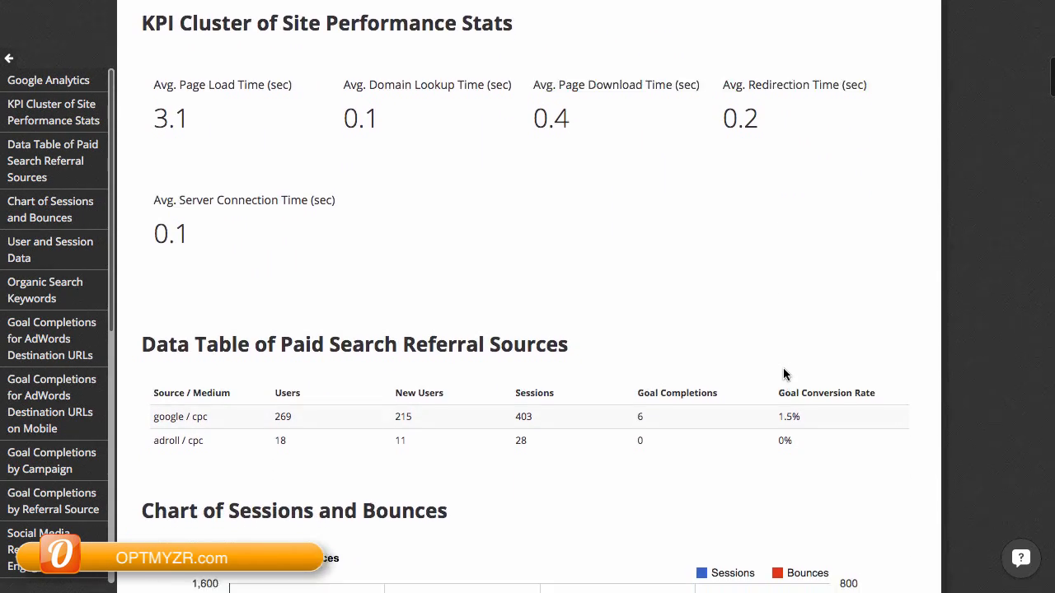
scroll(784, 374, down, 4)
scroll(783, 374, down, 3)
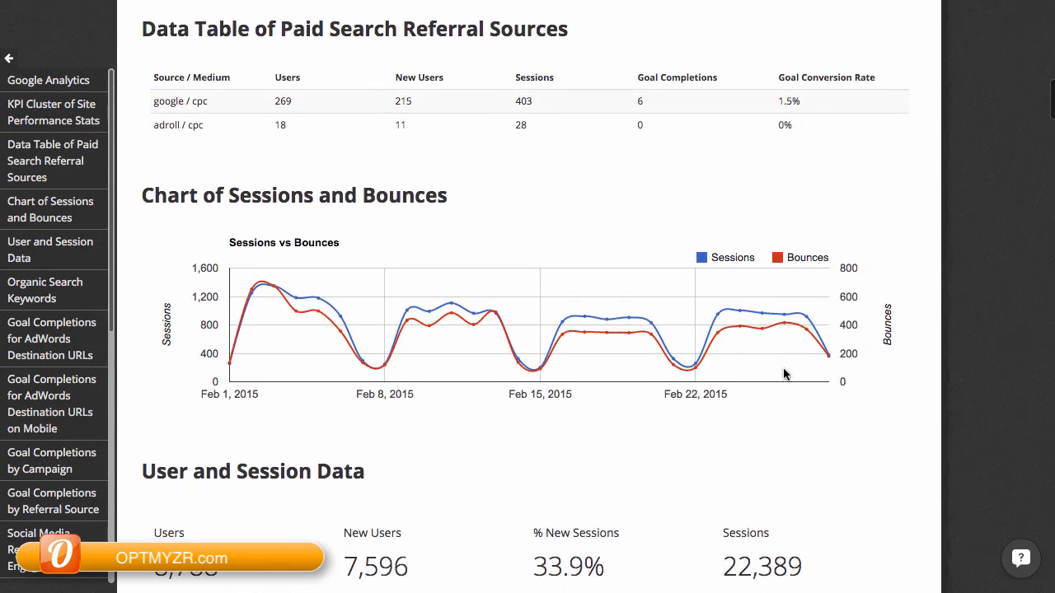
scroll(783, 374, down, 4)
scroll(784, 374, down, 3)
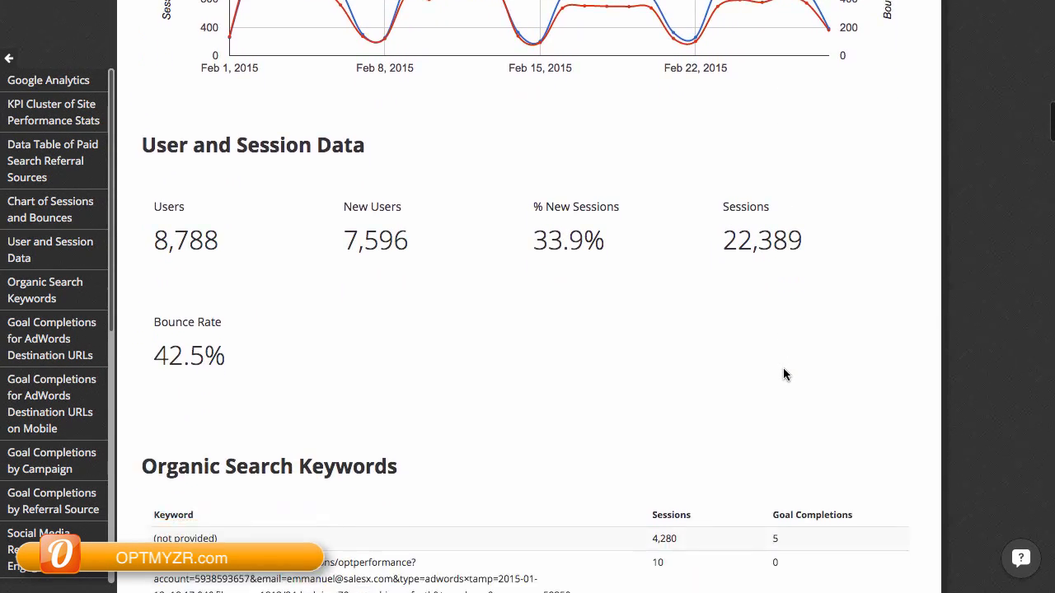